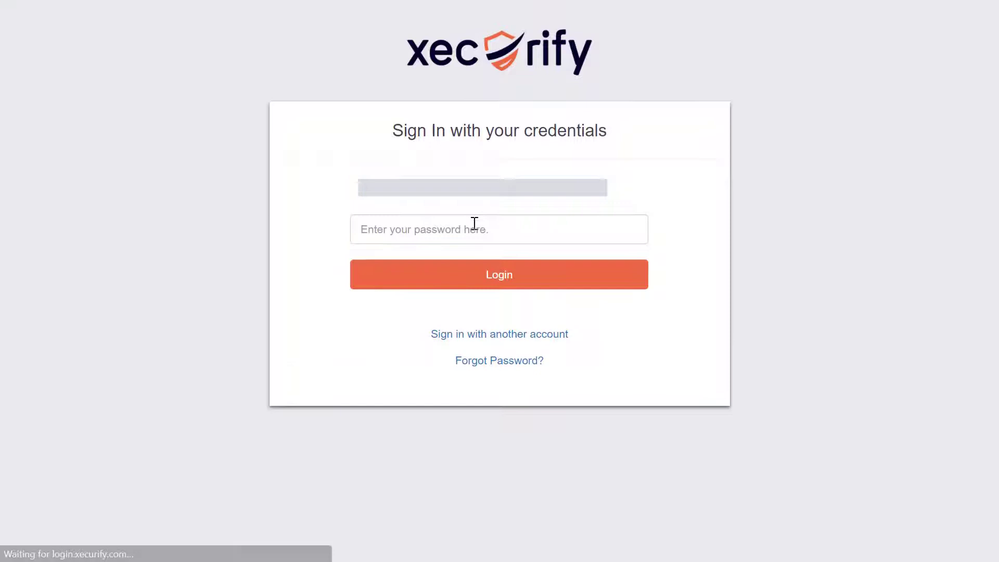
text(••••••••••)
Sign in to the Xecurify admin dashboard with the admin password.
click(477, 274)
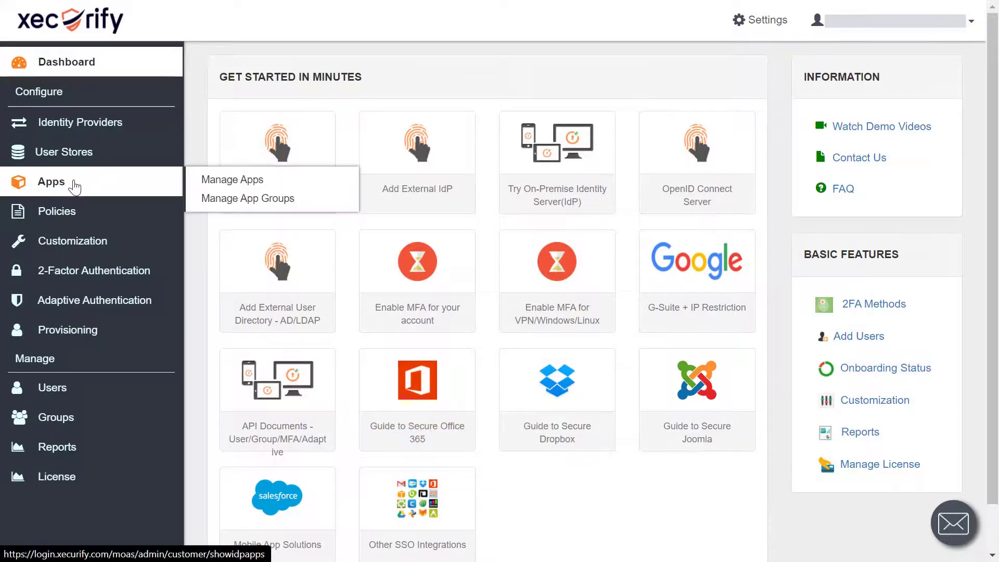
From Manage Apps, add a new application of type Browser Extension/Form-Post.
click(51, 181)
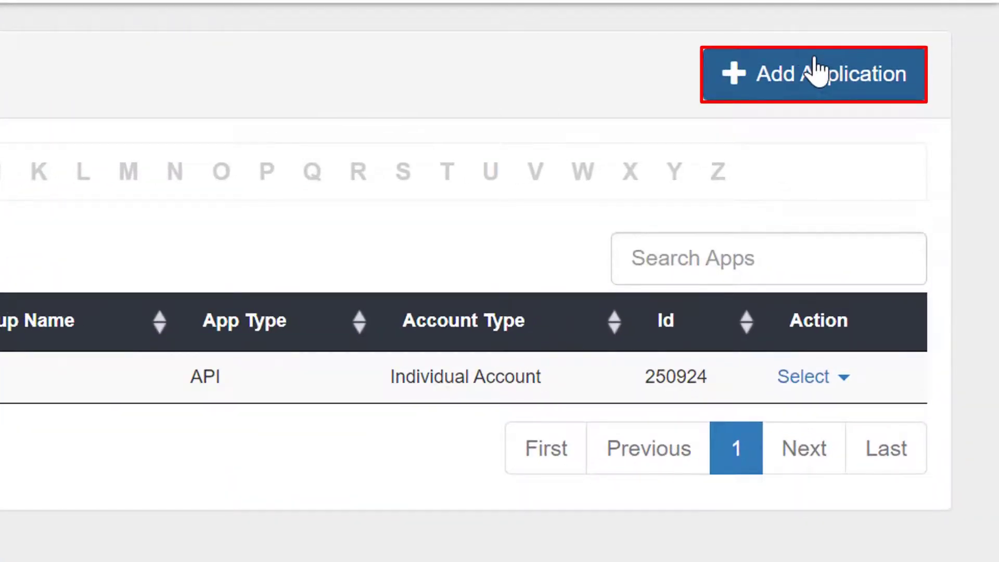
click(818, 73)
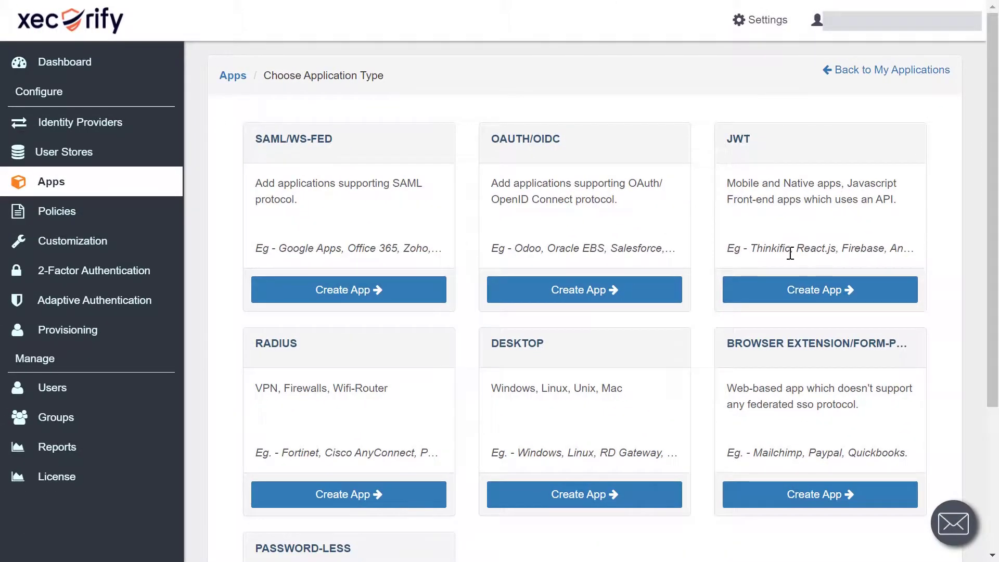
scroll(790, 253, down, 3)
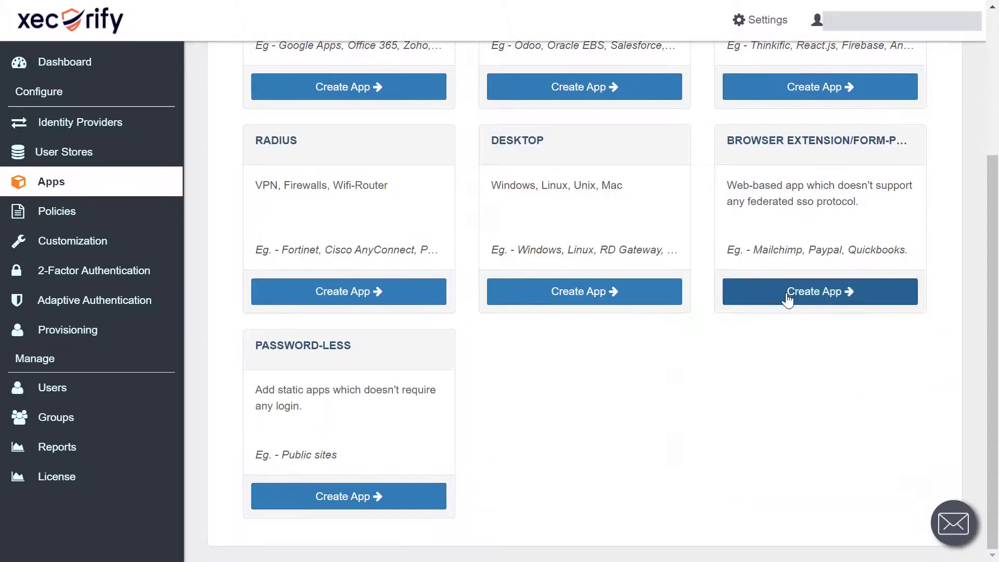
click(807, 296)
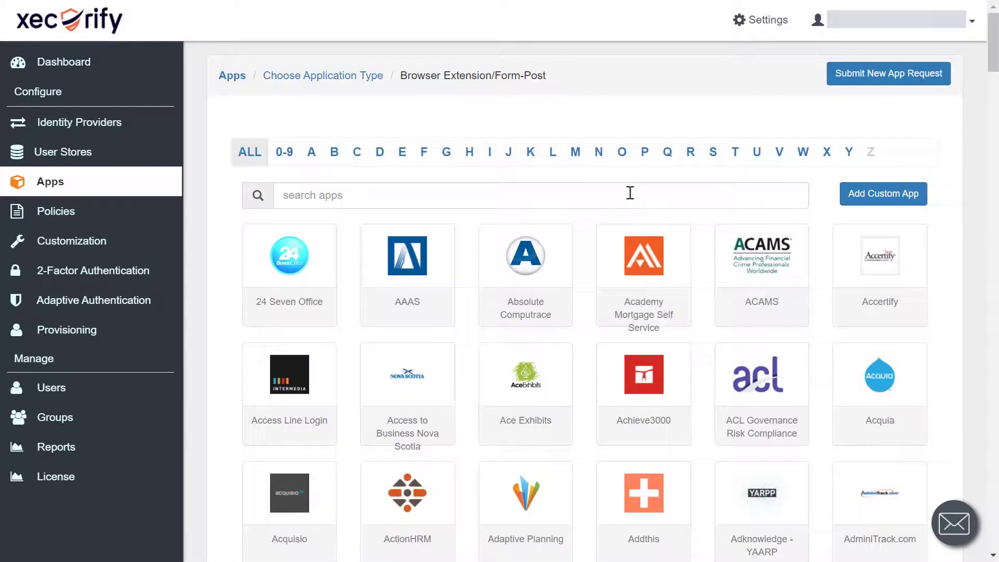
Search the Browser Extension/Form-Post catalogue for 'basecamp'.
click(630, 194)
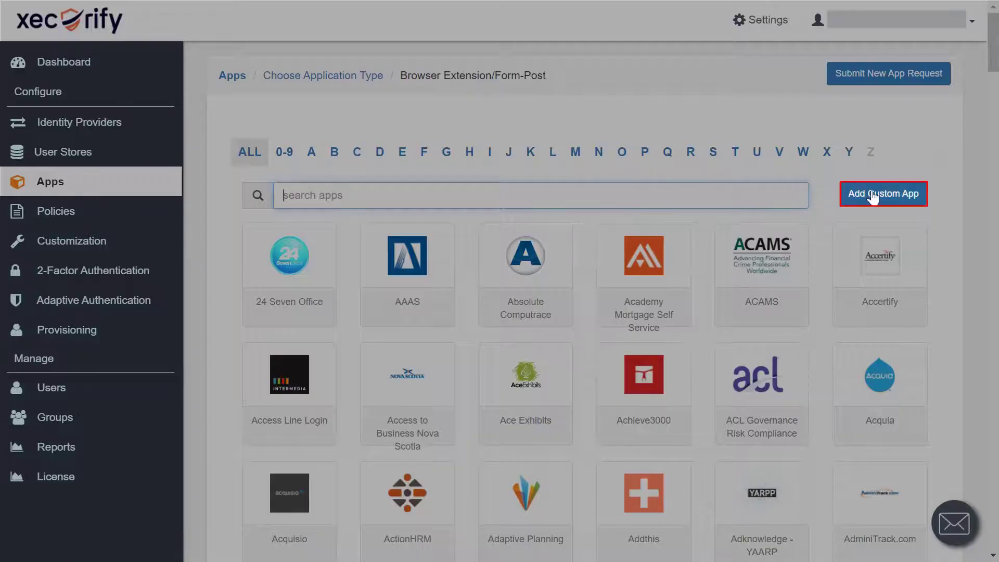
click(883, 192)
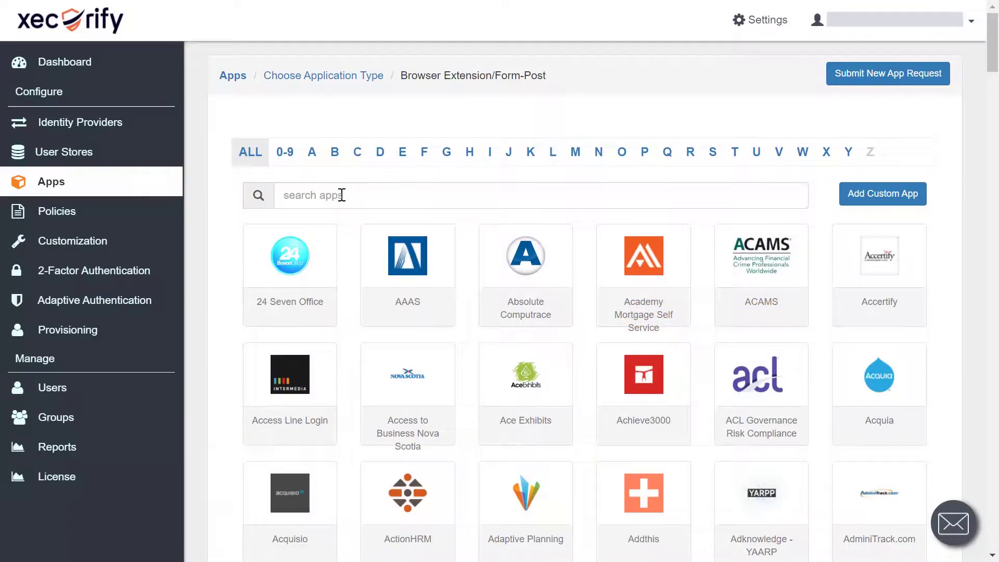
click(342, 195)
text(asecamp)
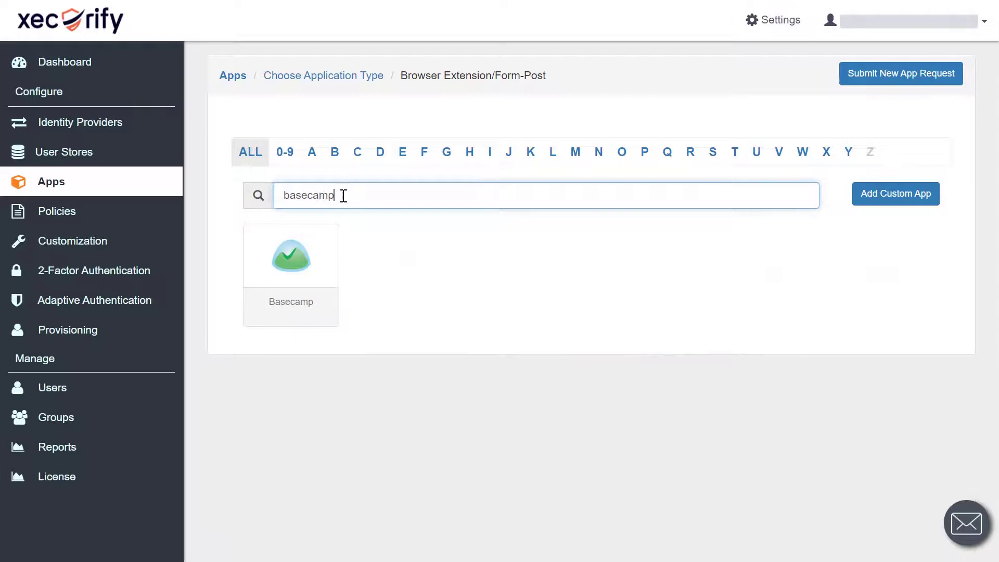
Pick Basecamp, assign it to the DEFAULT group, and use a shared login account.
click(301, 286)
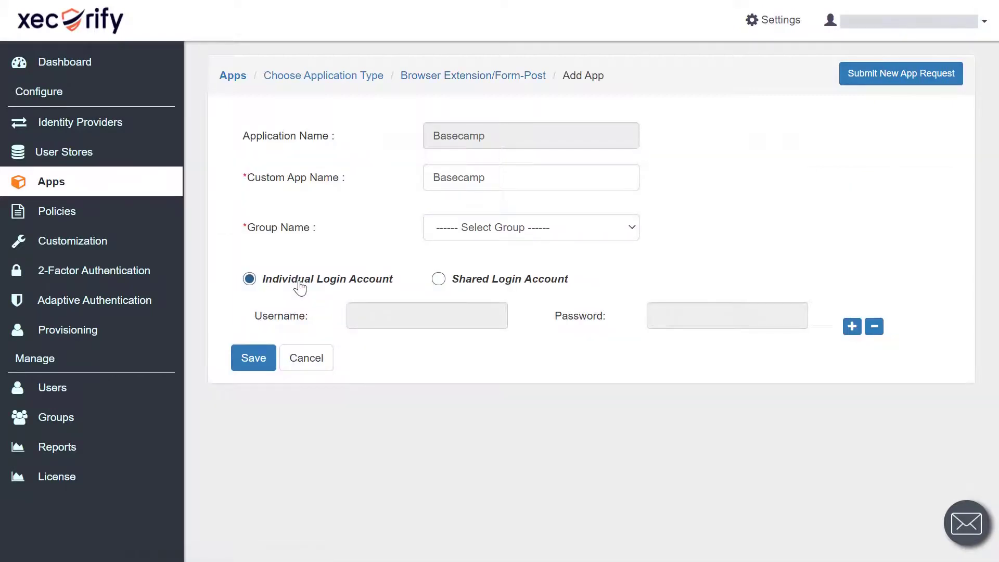
click(534, 228)
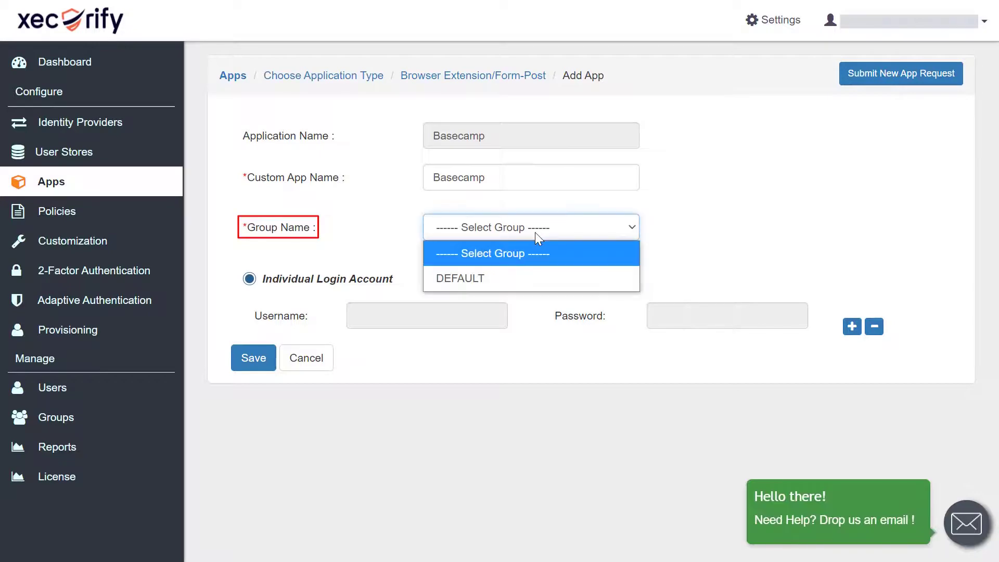
click(521, 270)
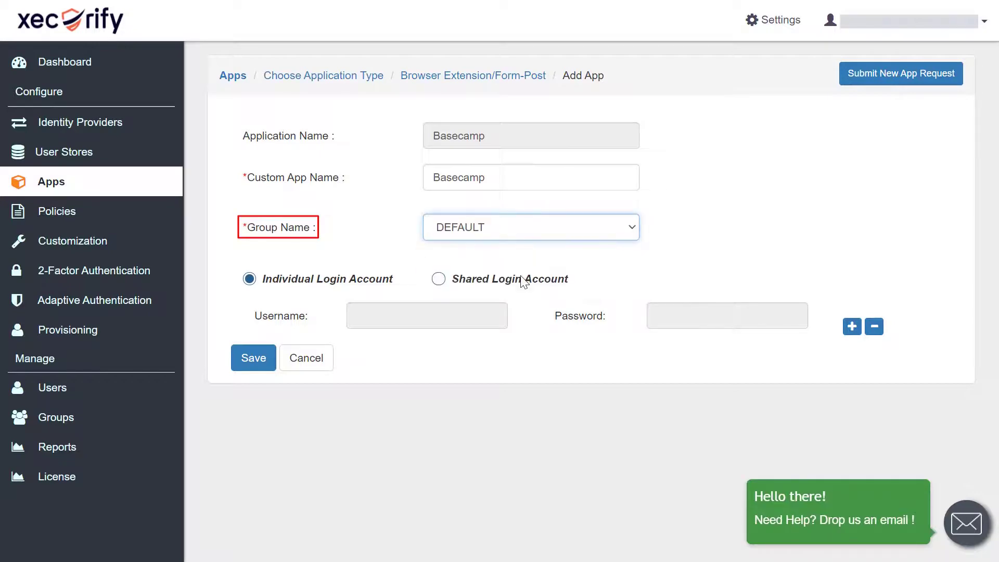
click(438, 280)
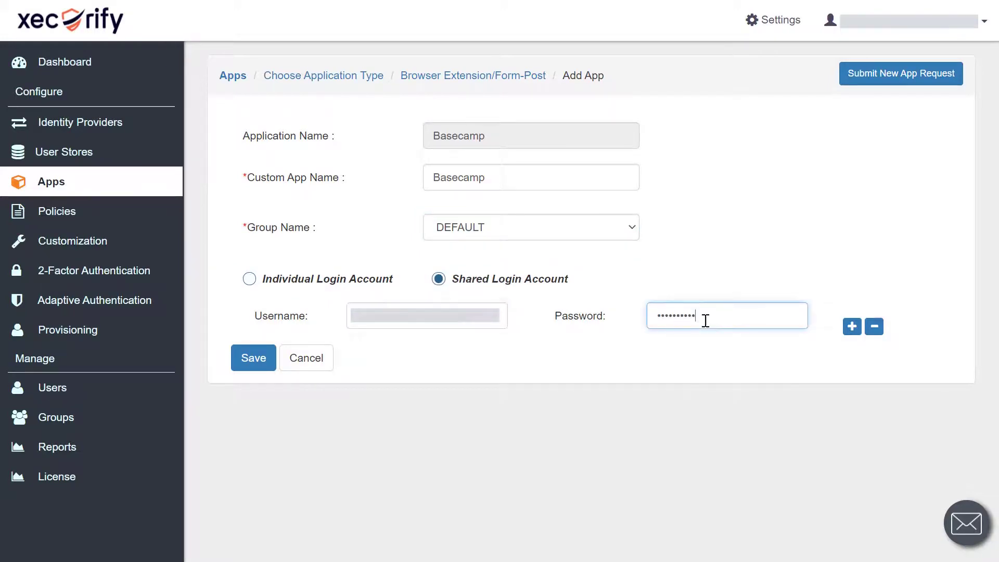
Save the new Basecamp app with its DEFAULT group and shared account settings.
click(251, 359)
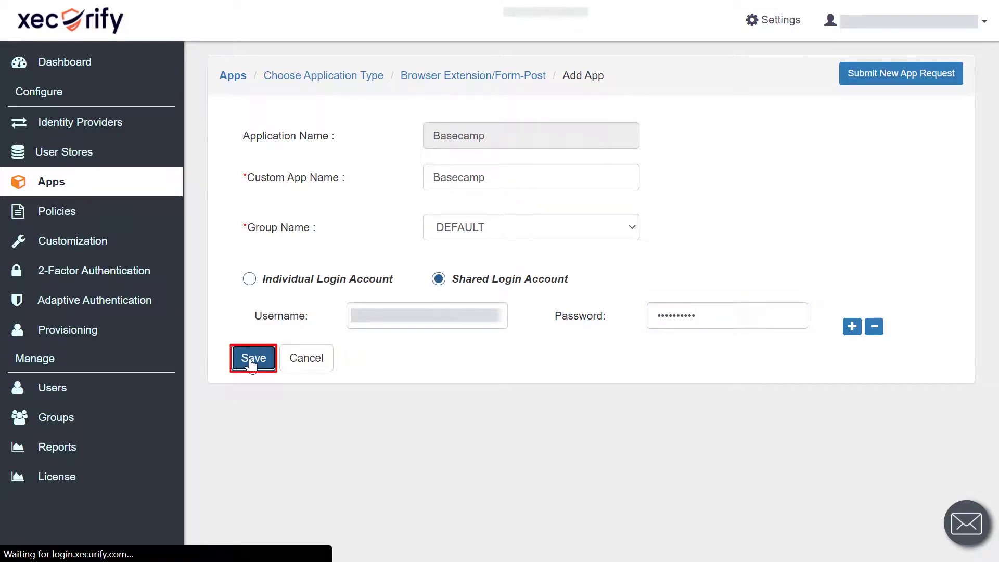